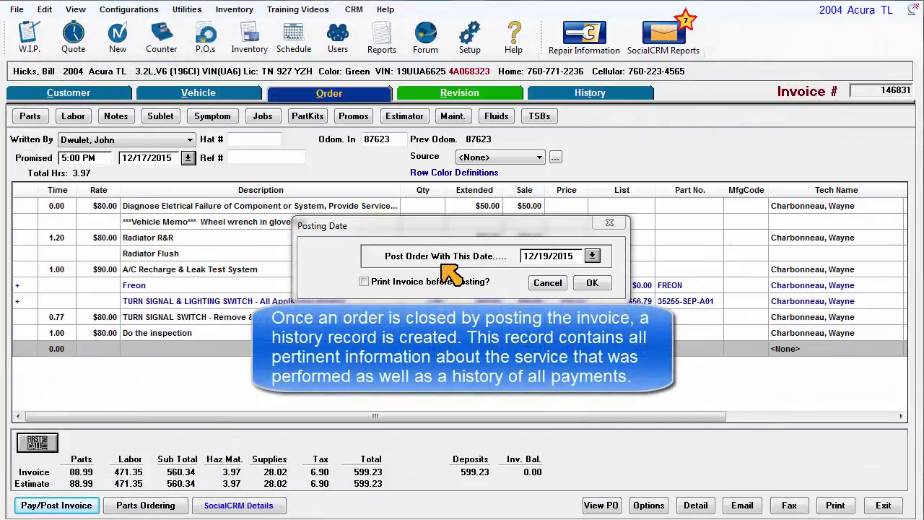
# Post the 2004 Acura TL invoice with the 12/19/2015 posting date
pyautogui.click(605, 283)
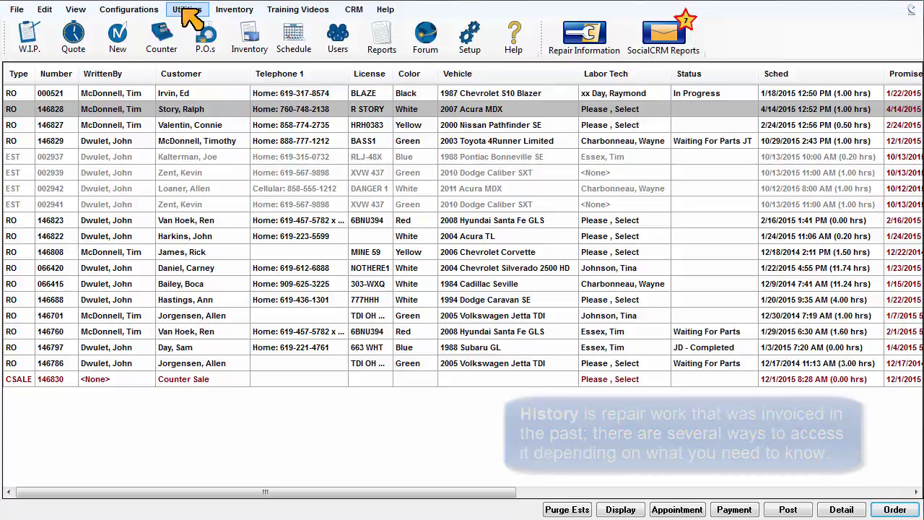
# View the Acura TL owner's history with Show Categories on, then return to W.I.P
pyautogui.click(185, 11)
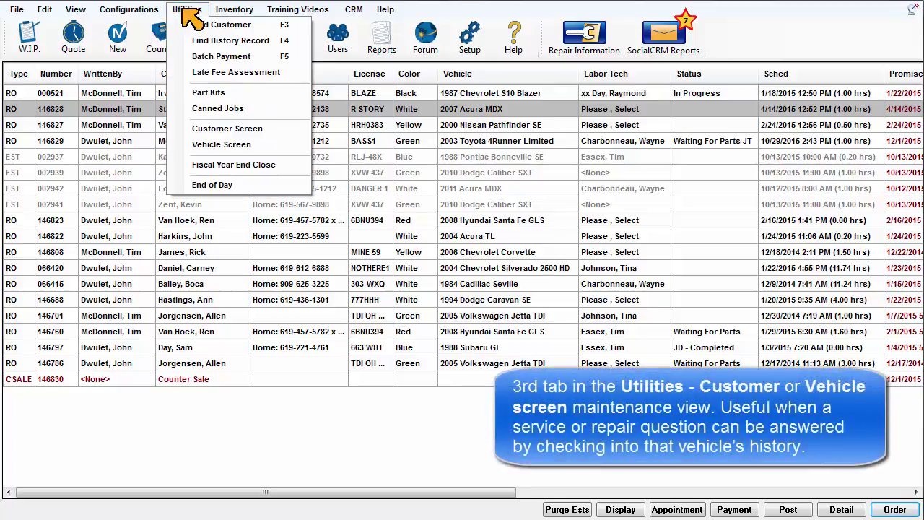
pyautogui.click(281, 128)
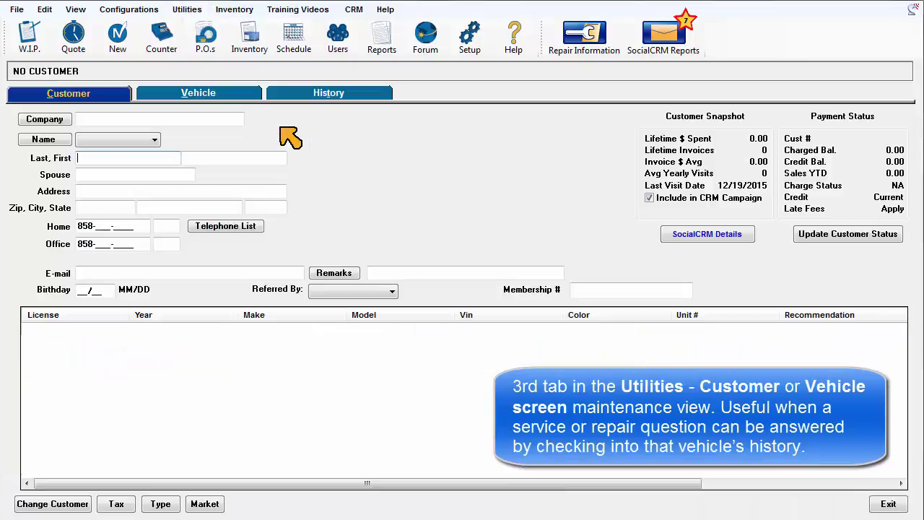
pyautogui.click(57, 141)
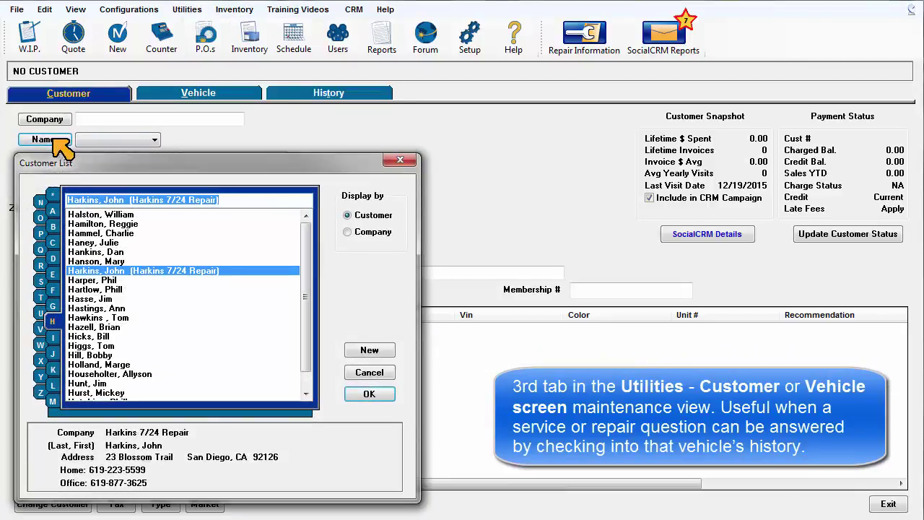
pyautogui.doubleClick(94, 336)
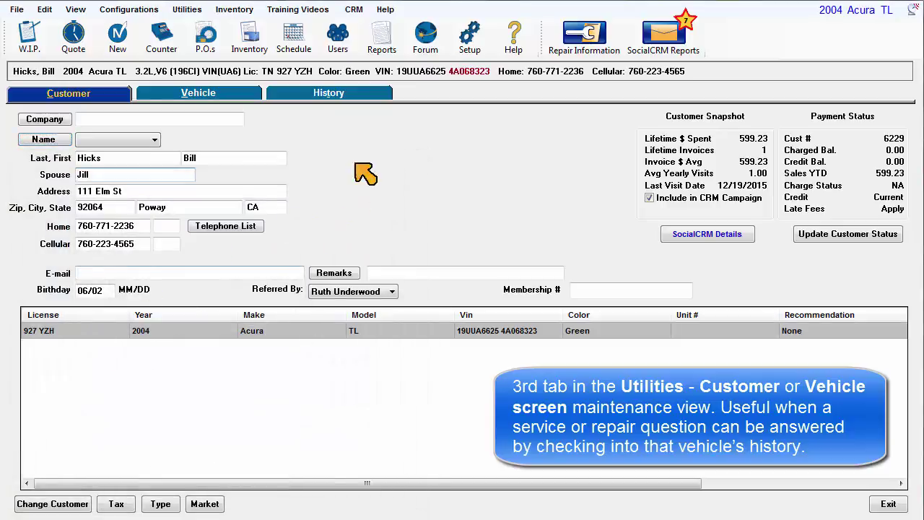
pyautogui.click(347, 95)
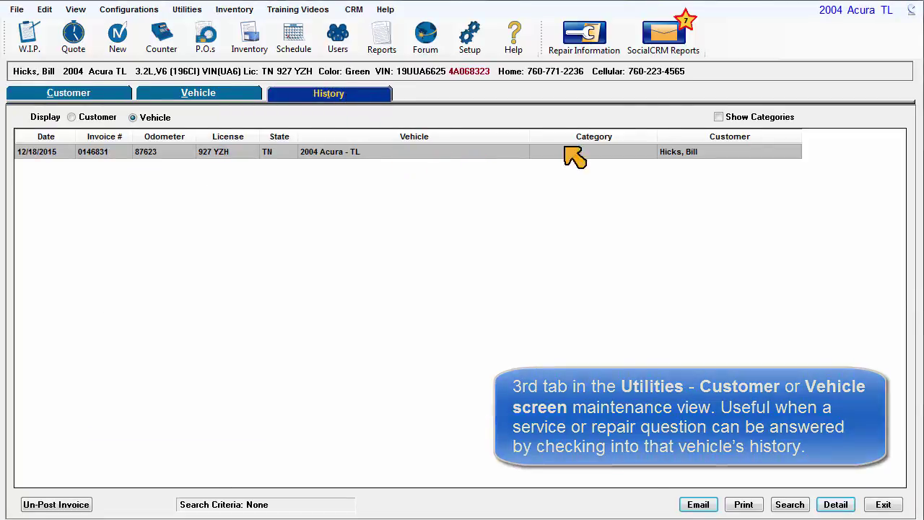
pyautogui.click(718, 117)
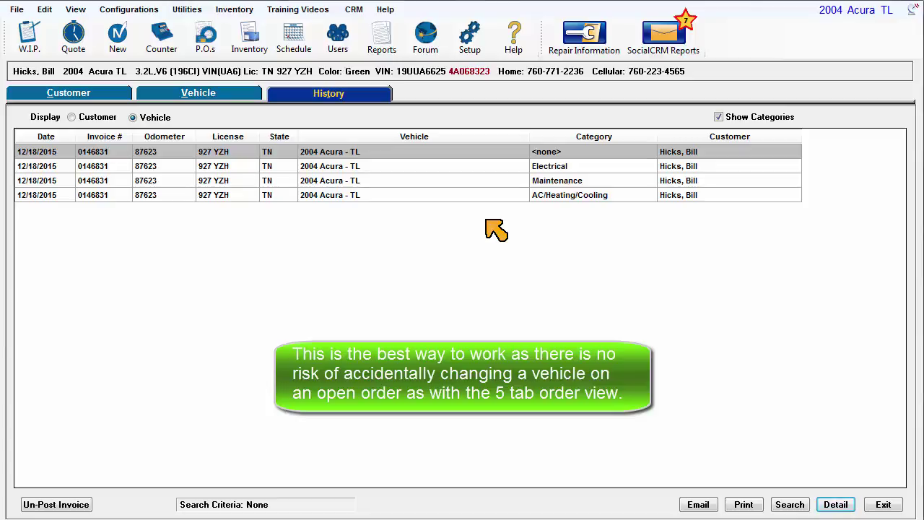
pyautogui.click(27, 39)
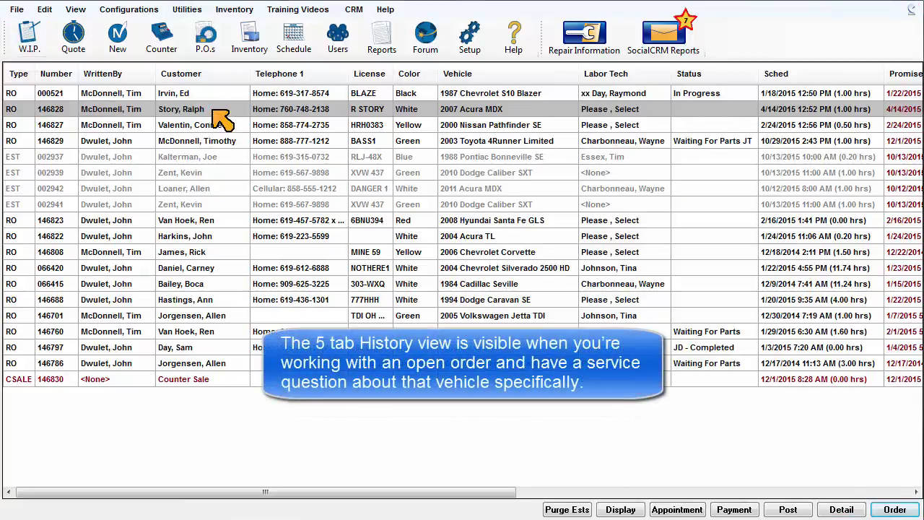
# Show the 2007 Acura MDX order's history, switching Display to Customer and back to Vehicle
pyautogui.doubleClick(217, 112)
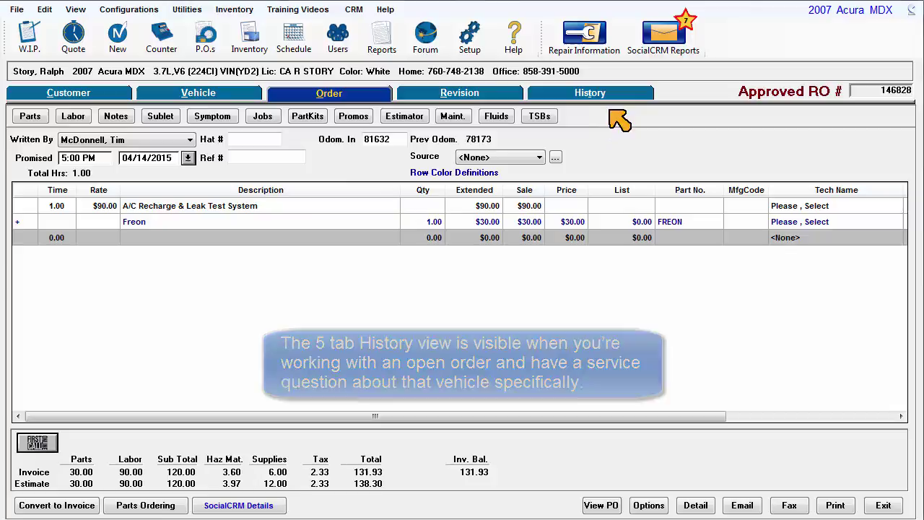
pyautogui.click(614, 96)
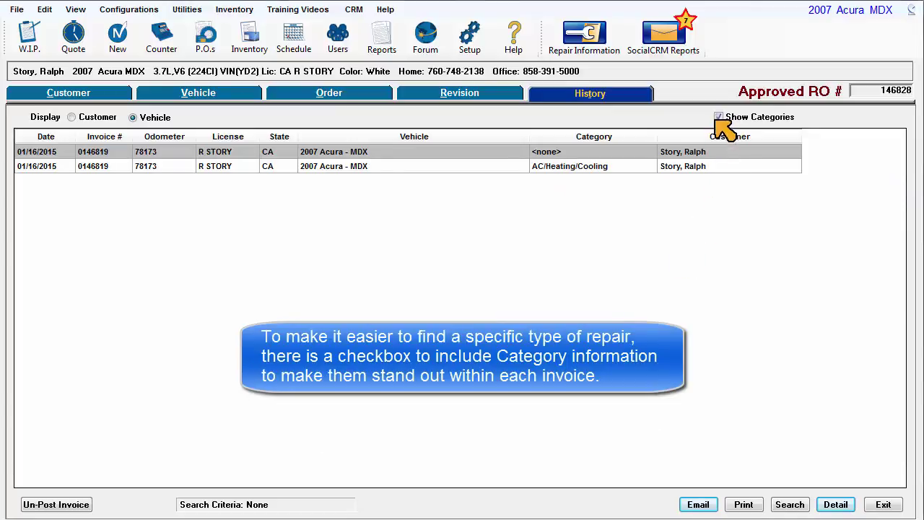
pyautogui.click(85, 118)
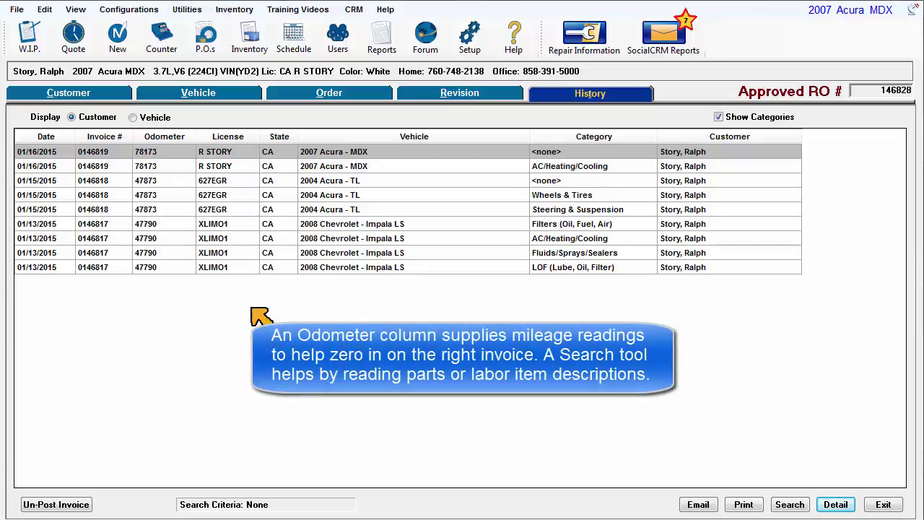
pyautogui.click(134, 118)
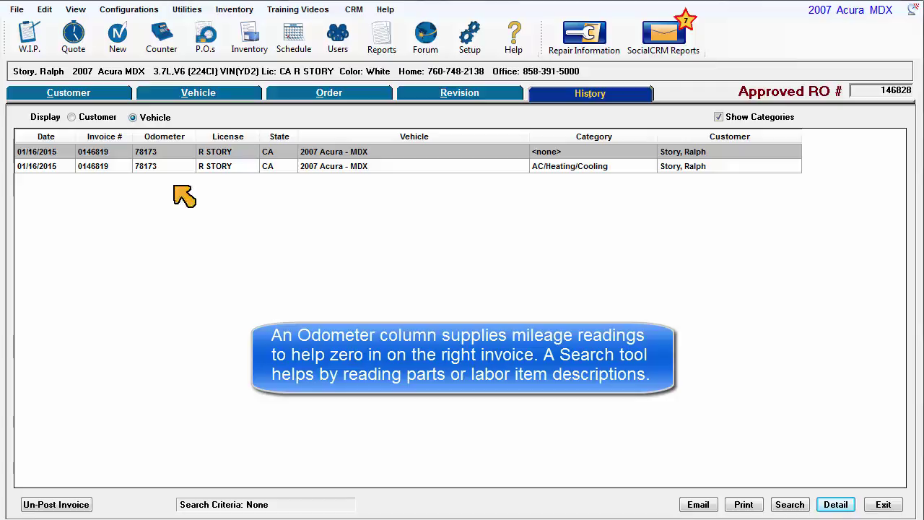
# Open History Detail for invoice 146819 after cancelling a description search
pyautogui.click(791, 504)
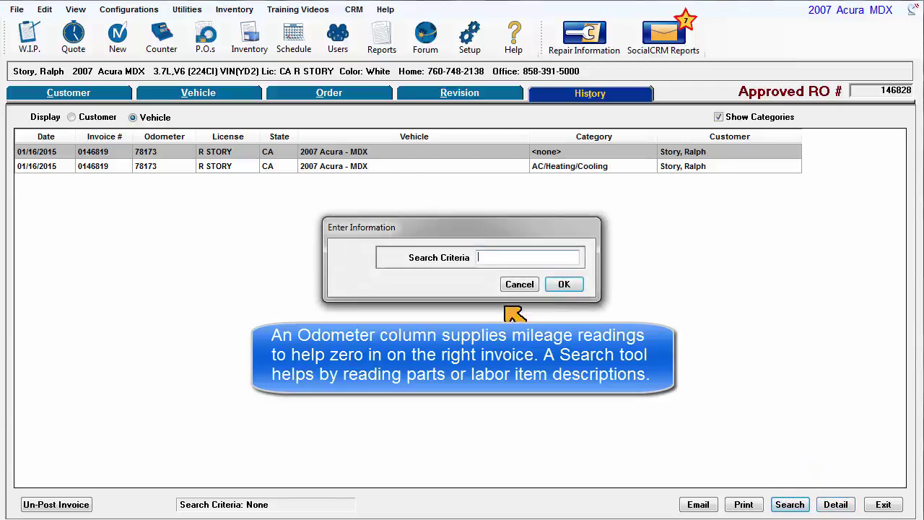
pyautogui.click(512, 284)
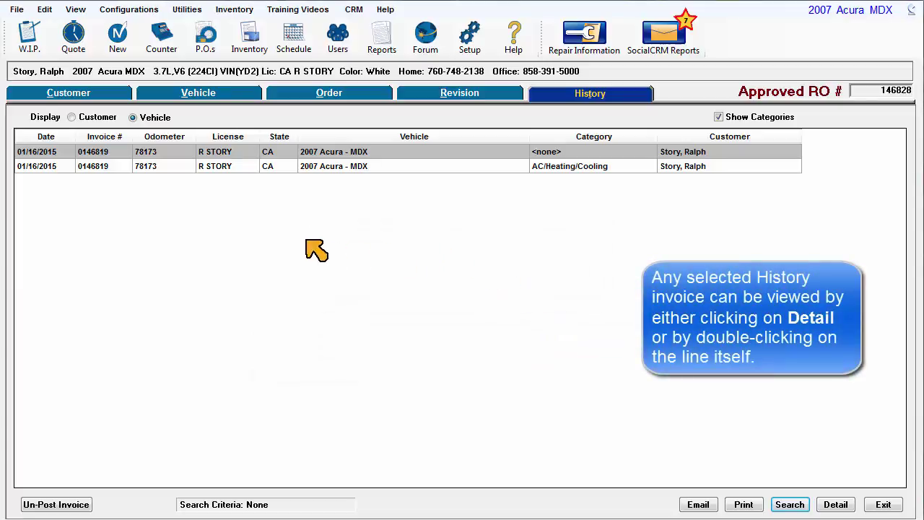
pyautogui.doubleClick(233, 164)
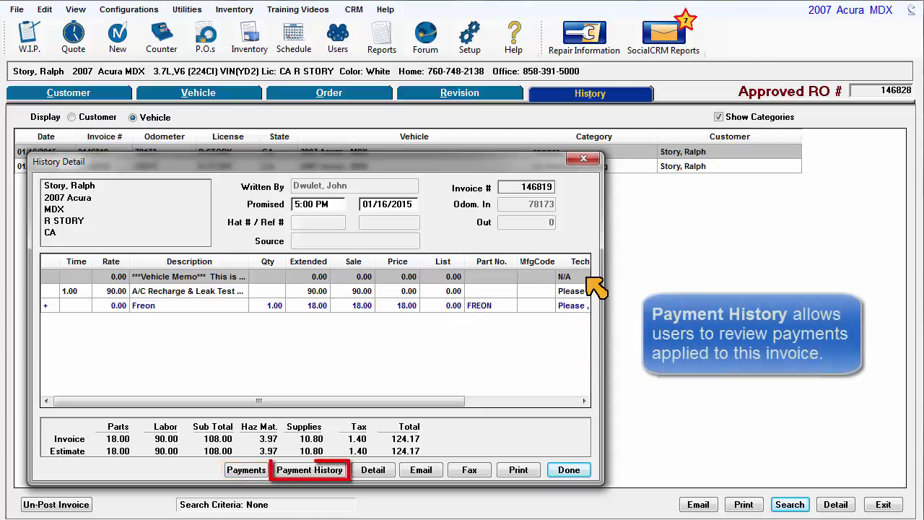
# Check invoice 146819's payments and A/C Recharge labor line, then close the detail view
pyautogui.click(332, 468)
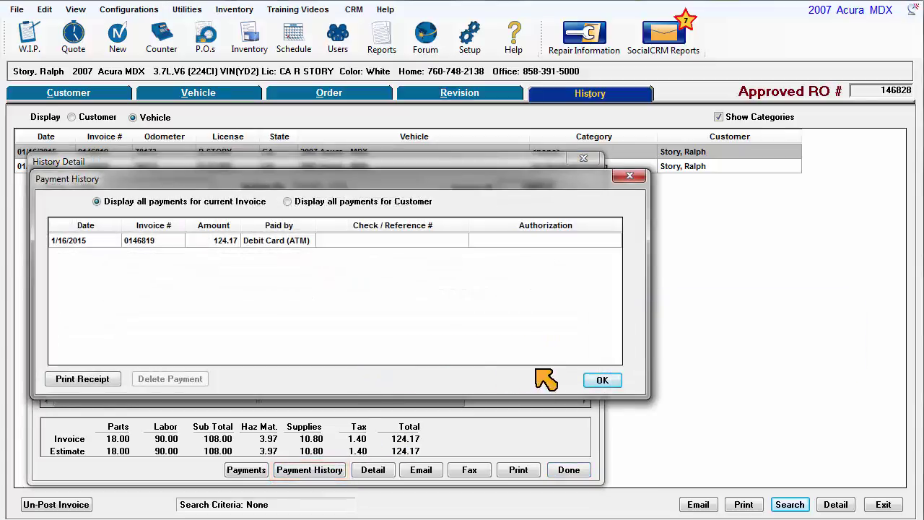
pyautogui.click(602, 379)
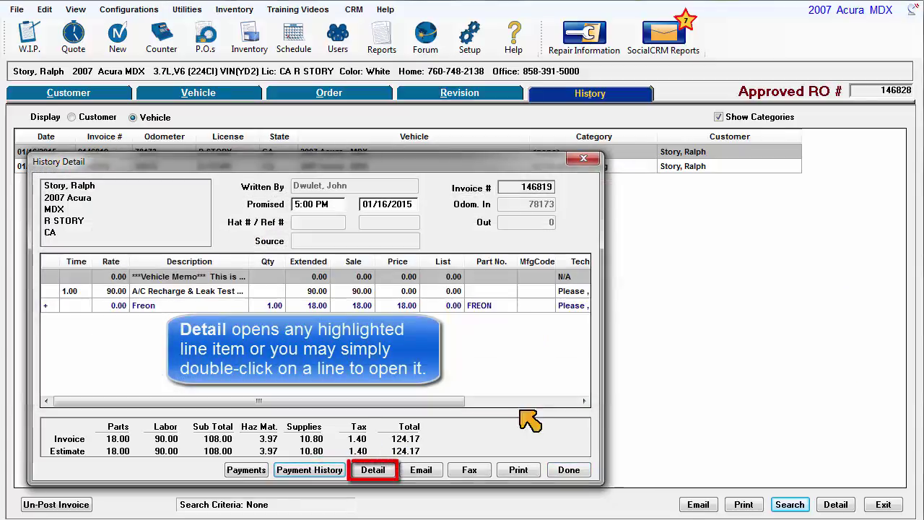
pyautogui.doubleClick(222, 290)
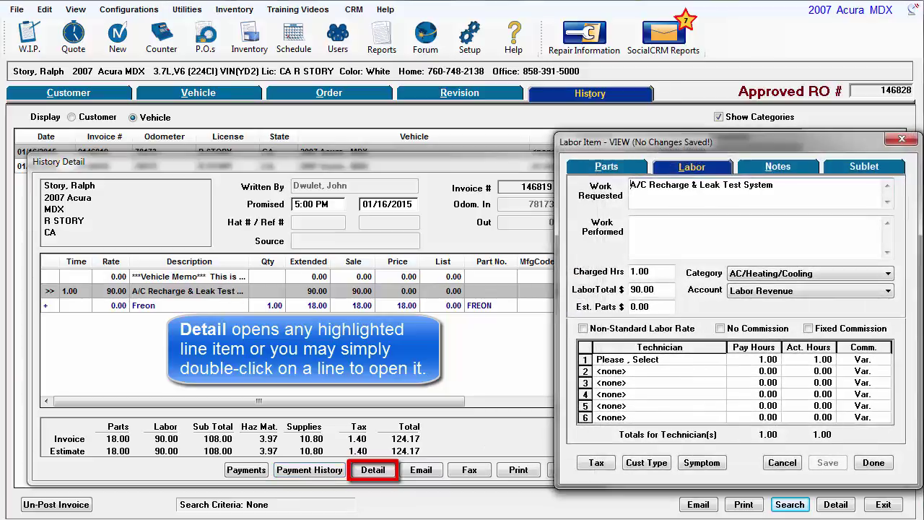
pyautogui.click(785, 462)
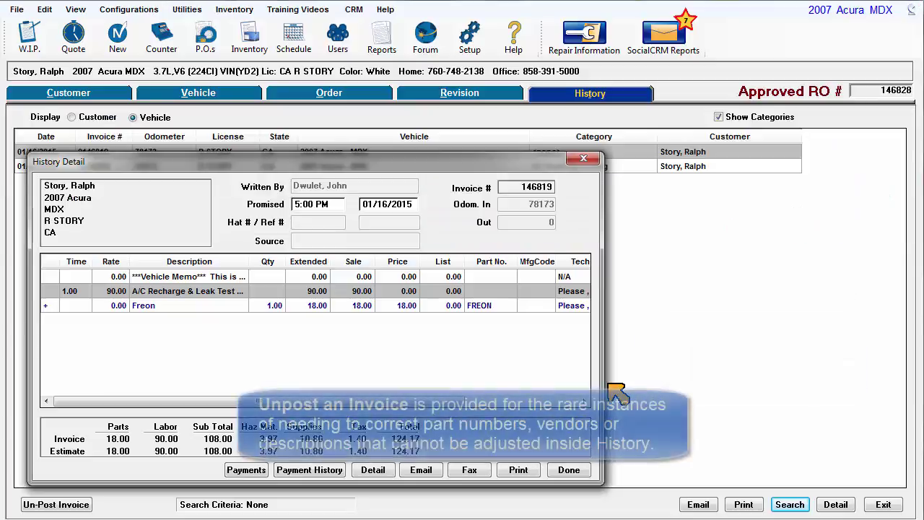
pyautogui.click(570, 470)
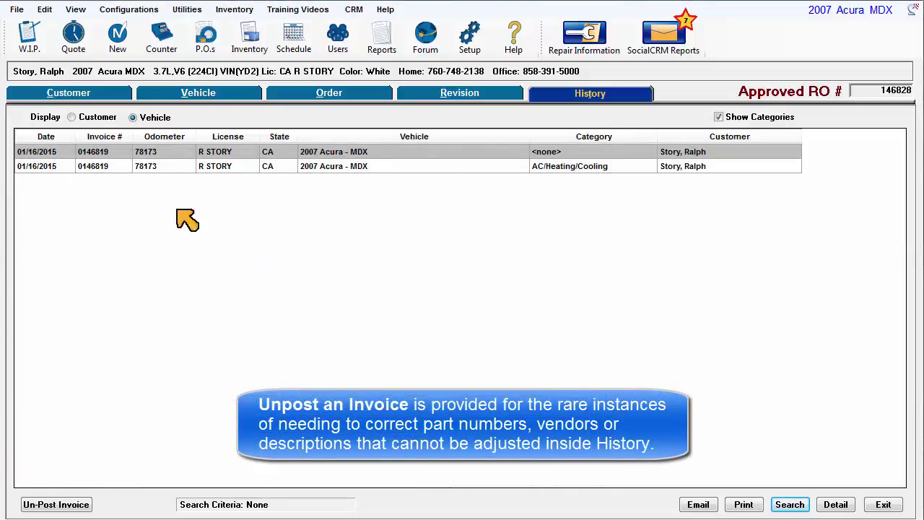
# Un-post invoice 146819, declining commission and tax updates, then list the customer's full history
pyautogui.click(74, 505)
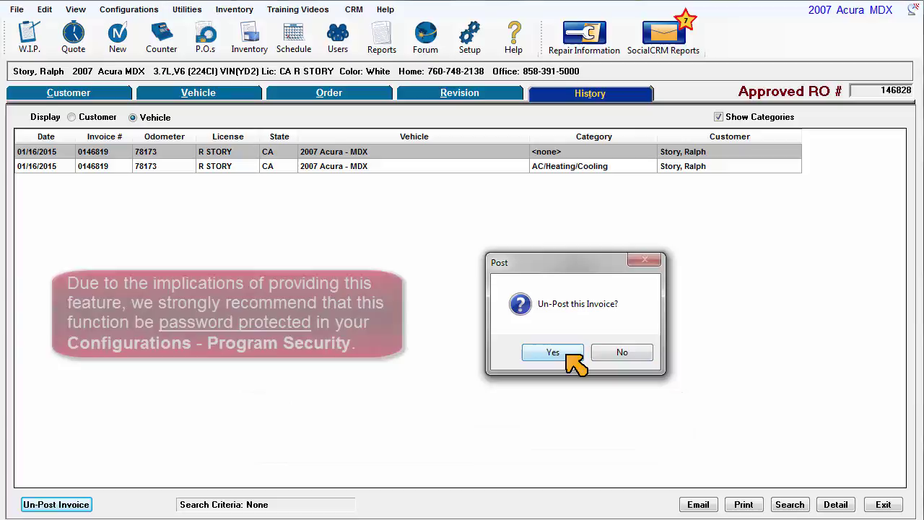
pyautogui.click(567, 355)
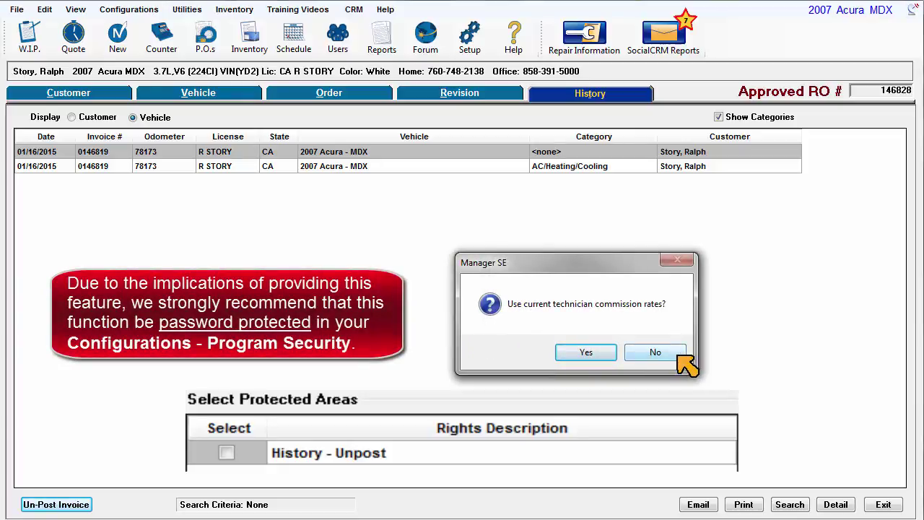
pyautogui.click(680, 356)
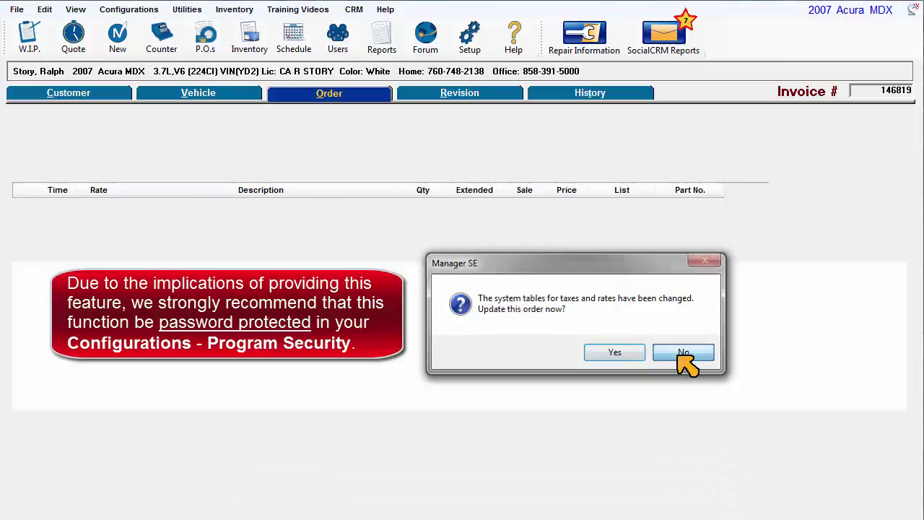
pyautogui.click(682, 353)
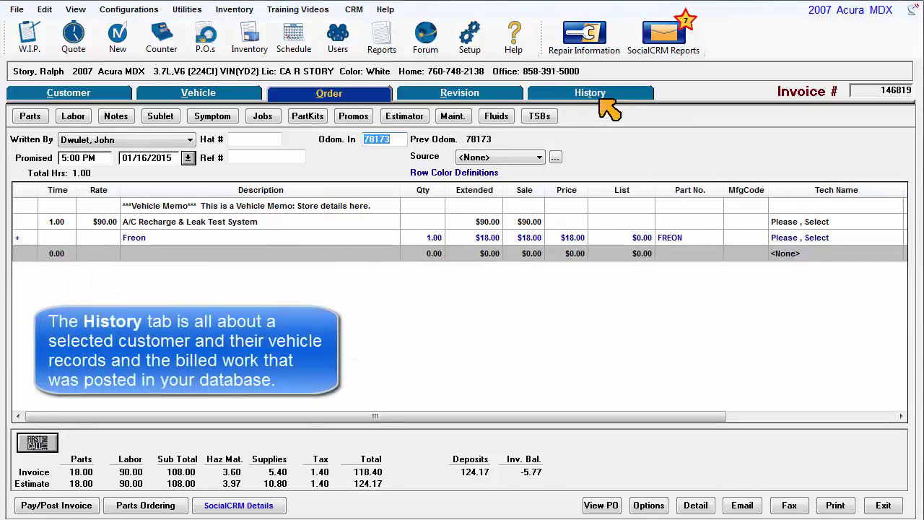
pyautogui.click(599, 97)
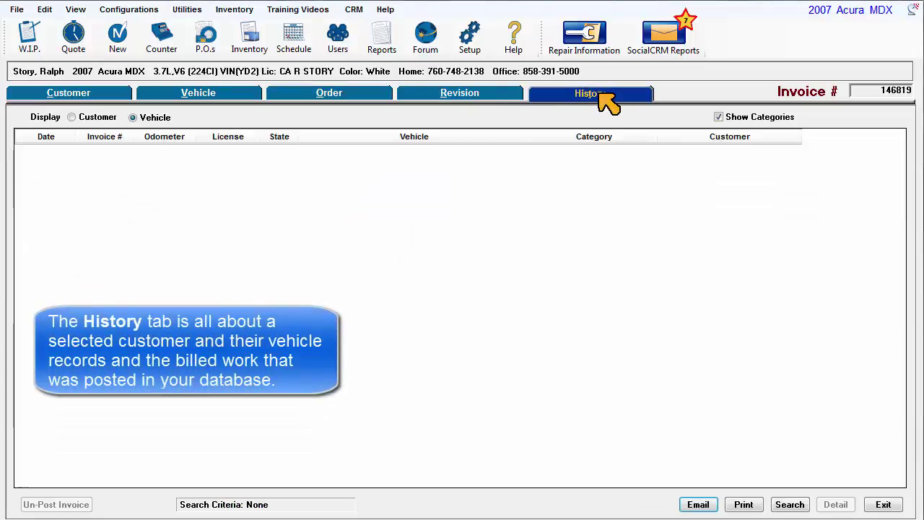
pyautogui.click(72, 117)
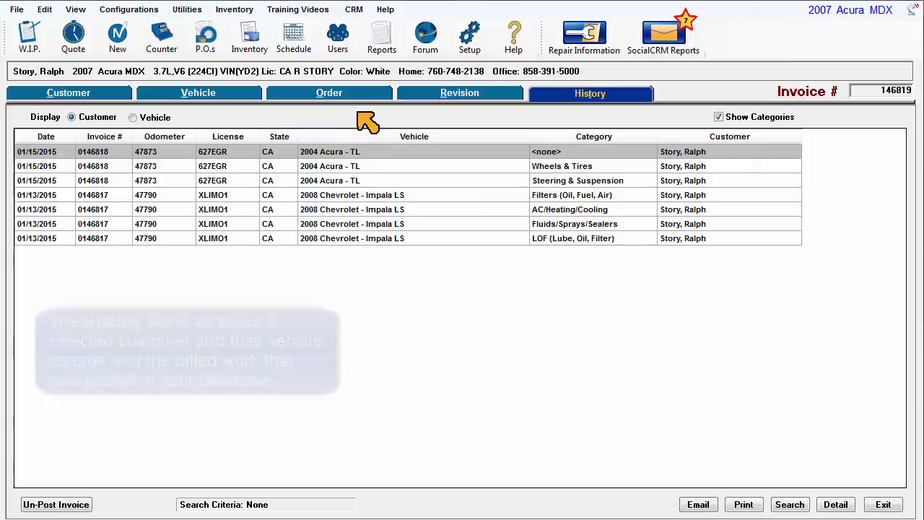
# Open Find History Record on the Invoice tab with Save Search enabled
pyautogui.click(187, 9)
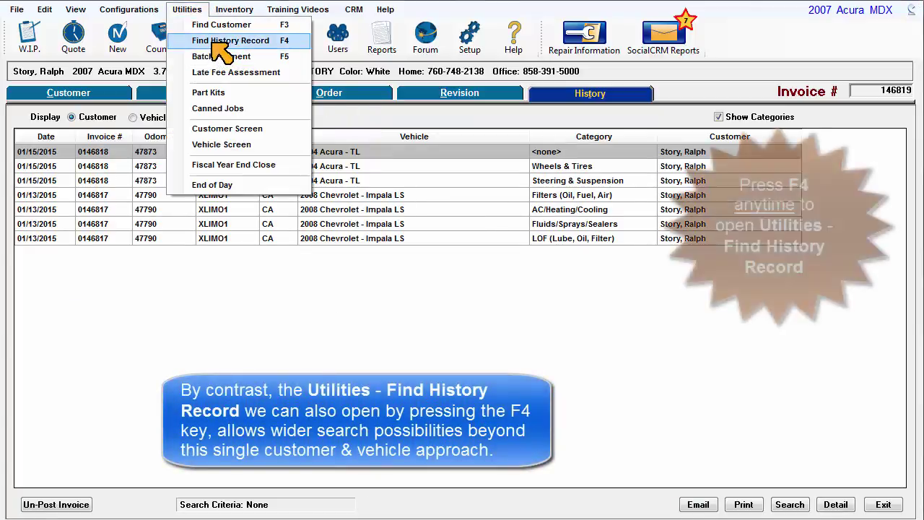
pyautogui.click(300, 42)
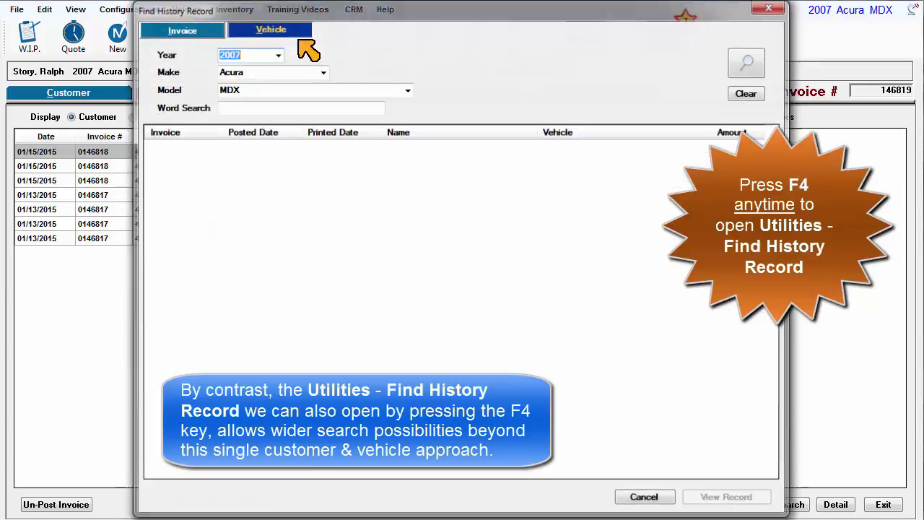
pyautogui.click(194, 27)
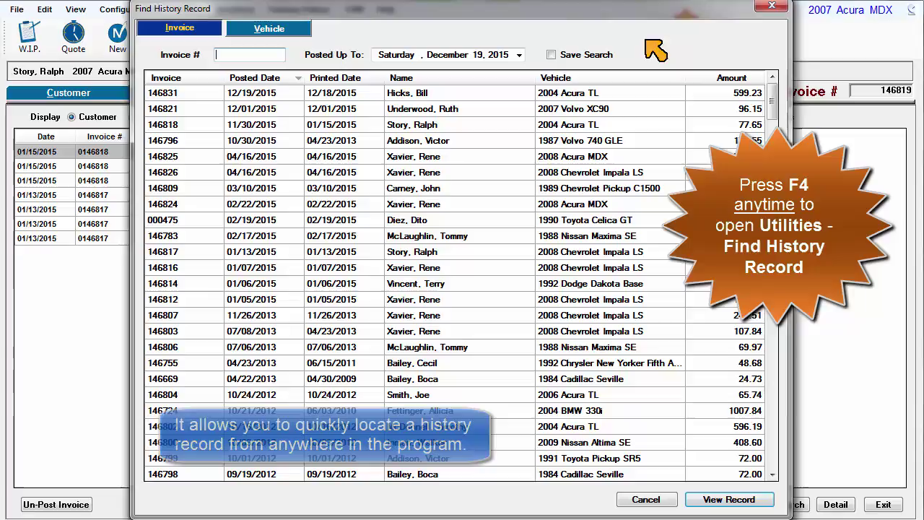
pyautogui.click(552, 55)
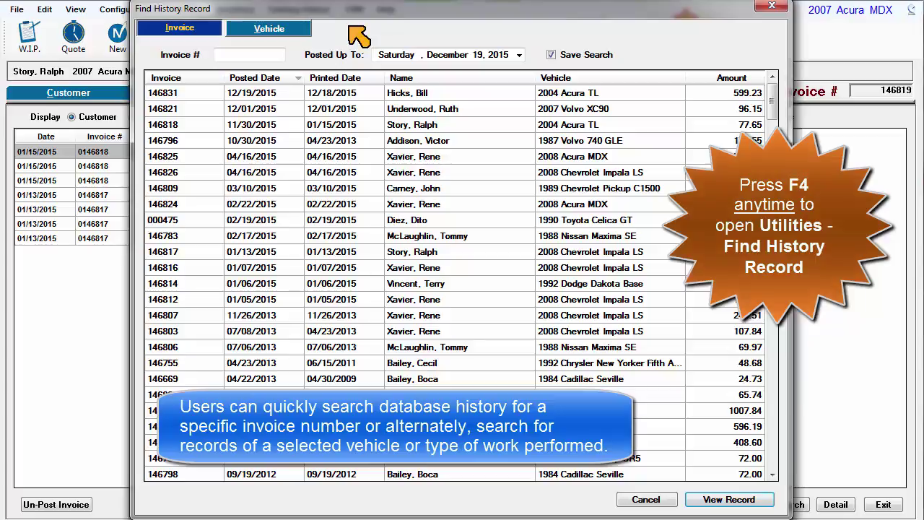
# Search vehicle history for 'radiator' with cleared filters, then narrow to make 'chev'
pyautogui.click(301, 28)
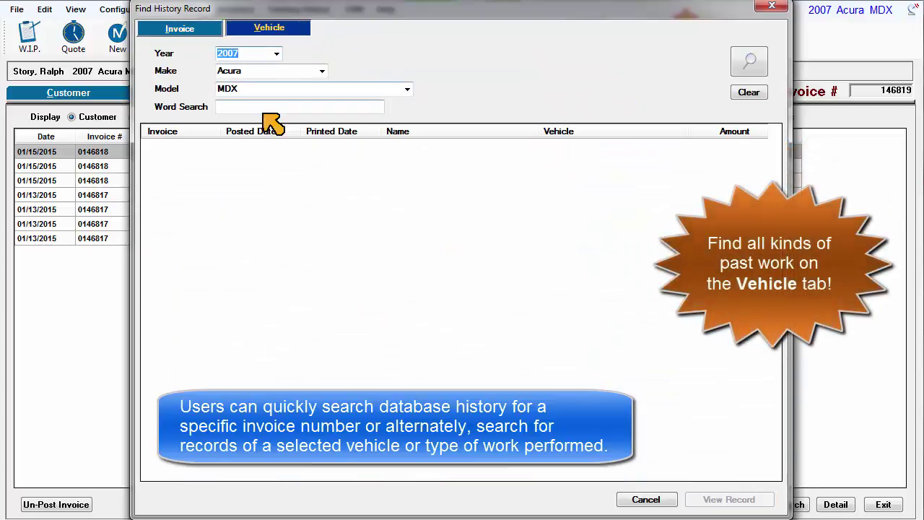
pyautogui.click(744, 92)
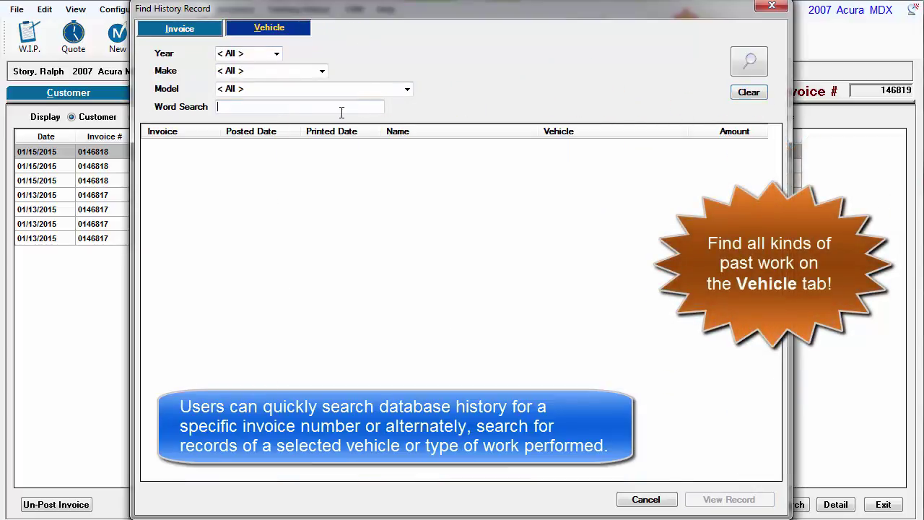
pyautogui.write('radia')
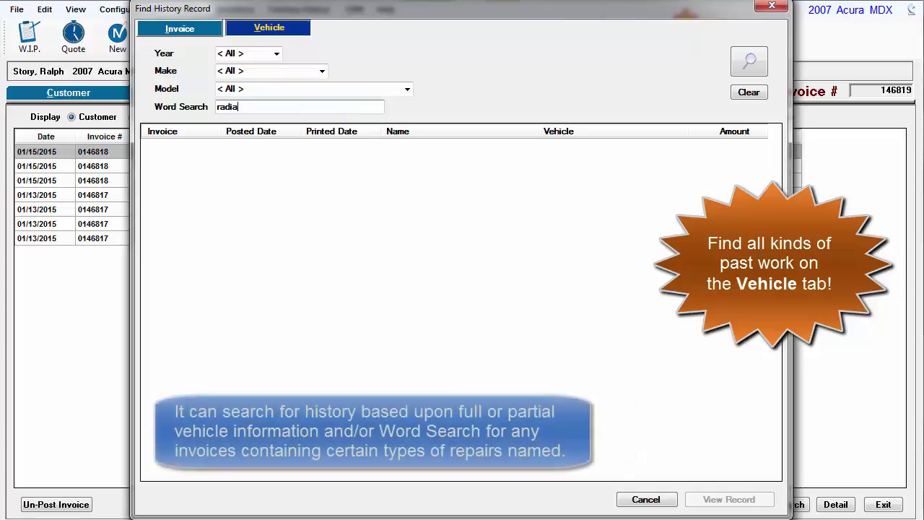
pyautogui.write('tor')
pyautogui.click(748, 62)
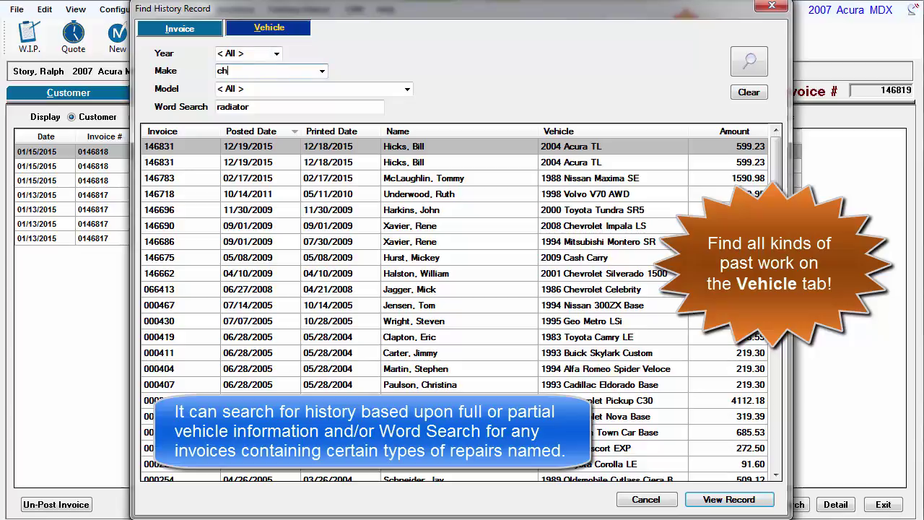
pyautogui.click(748, 64)
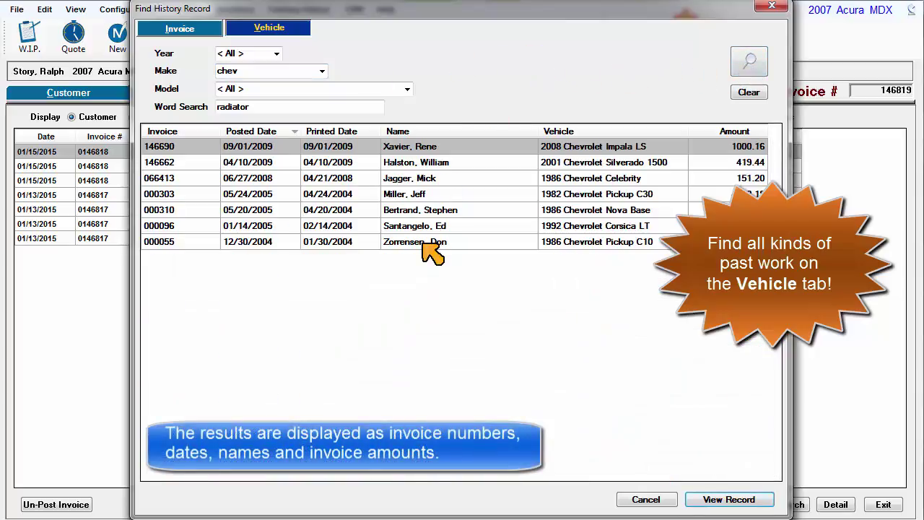